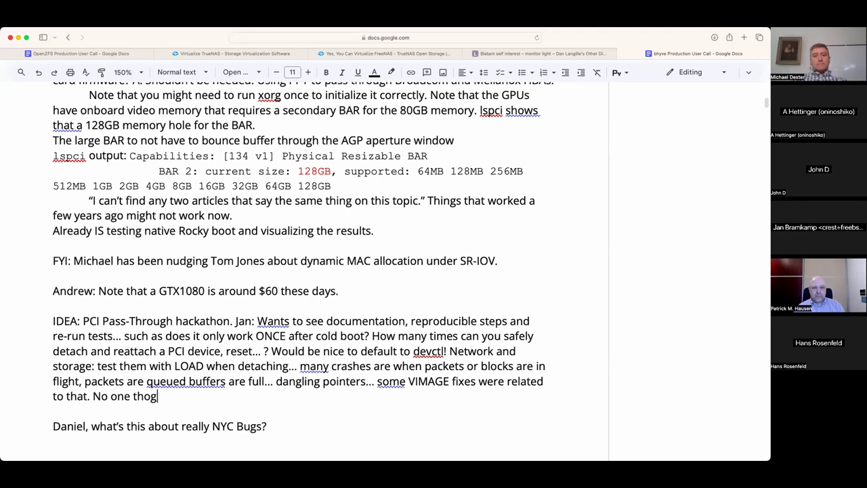
# - Continue the IDEA paragraph's sentence with 'thought about hot-plugging PCI devices!'
pyautogui.write('t ')
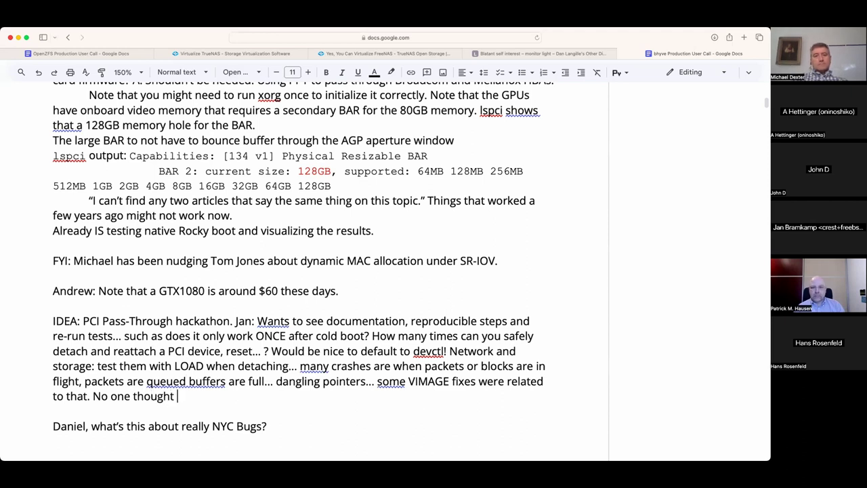
pyautogui.write('about hot-plugging PCI devices')
pyautogui.write('!')
# - Extend the sentence so it ends 'hot-plugging PCI devices when first developing these things!'
pyautogui.press('BackSpace')
pyautogui.write('when first developtig')
pyautogui.press('BackSpace')
pyautogui.press('BackSpace')
pyautogui.press('BackSpace')
pyautogui.press('BackSpace')
pyautogui.write('ing these things!')
pyautogui.scroll(-2, 148, 393)
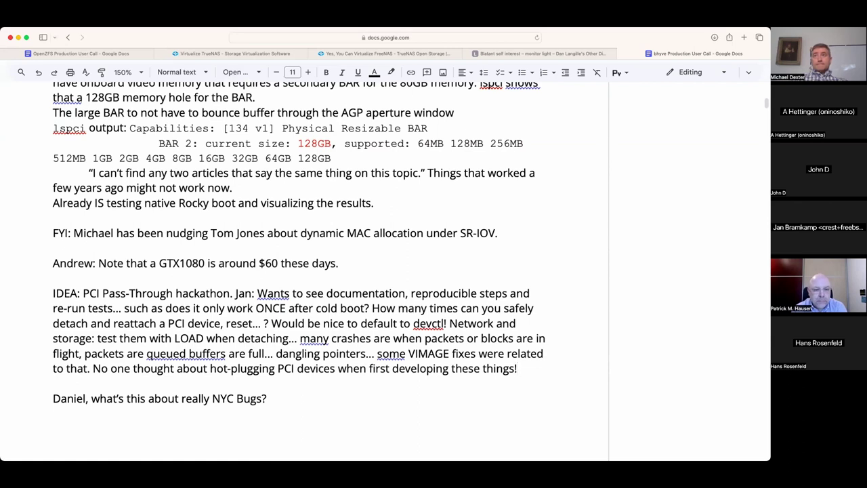
pyautogui.press('Right')
pyautogui.press('Right')
# - Insert '(PPT)' before 'hackathon' in the IDEA paragraph, then return to the document's end
pyautogui.click(54, 413)
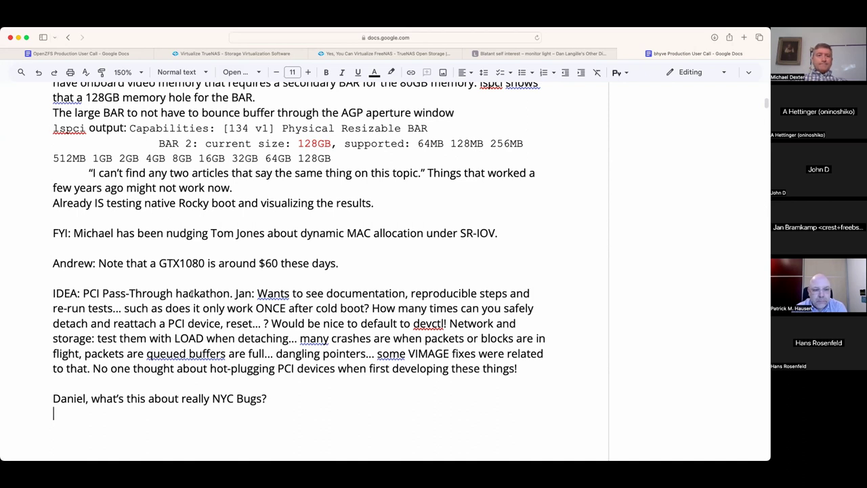
pyautogui.click(176, 292)
pyautogui.write('(PPT)')
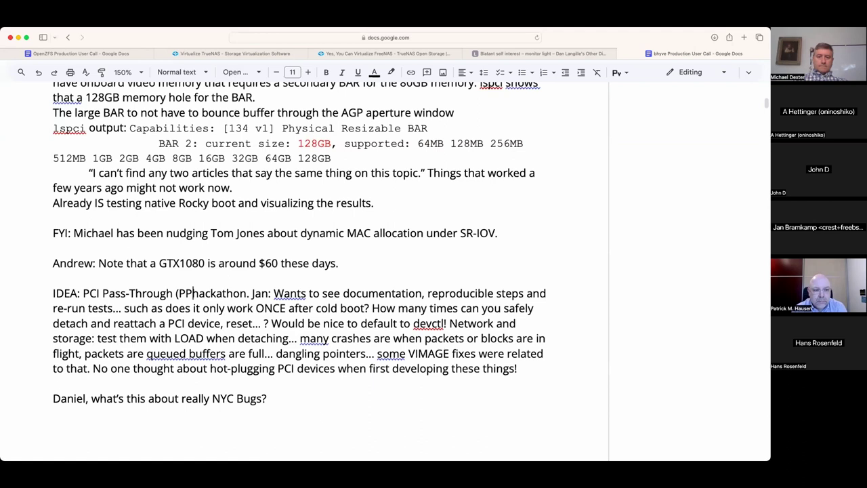
pyautogui.click(203, 382)
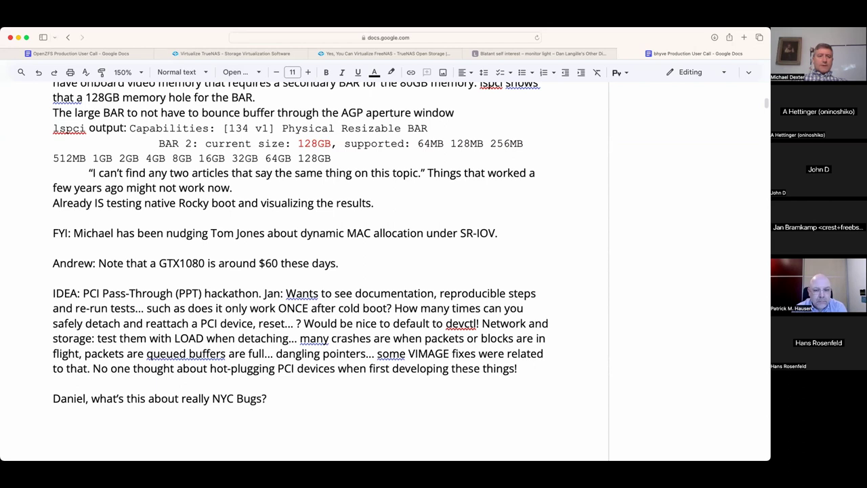
pyautogui.press('super+Down')
pyautogui.press('Return')
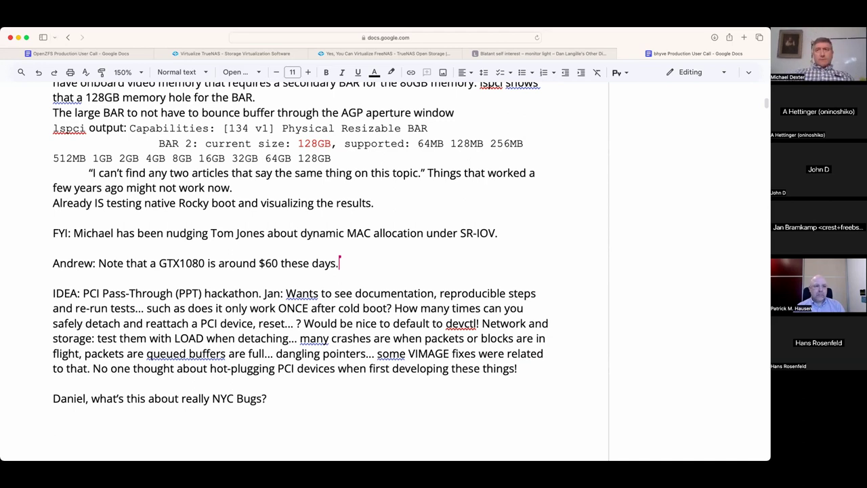
# - Delete a stray 'a' and insert a blank line above the NYC Bugs question
pyautogui.write('a')
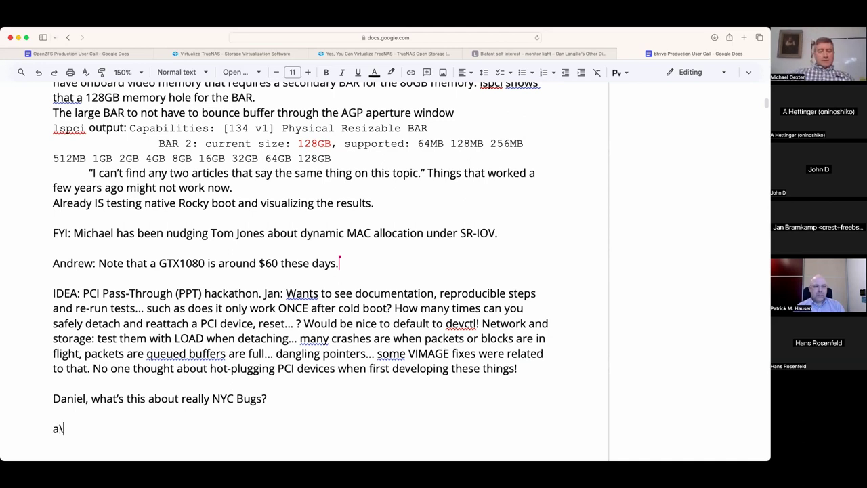
pyautogui.press('BackSpace')
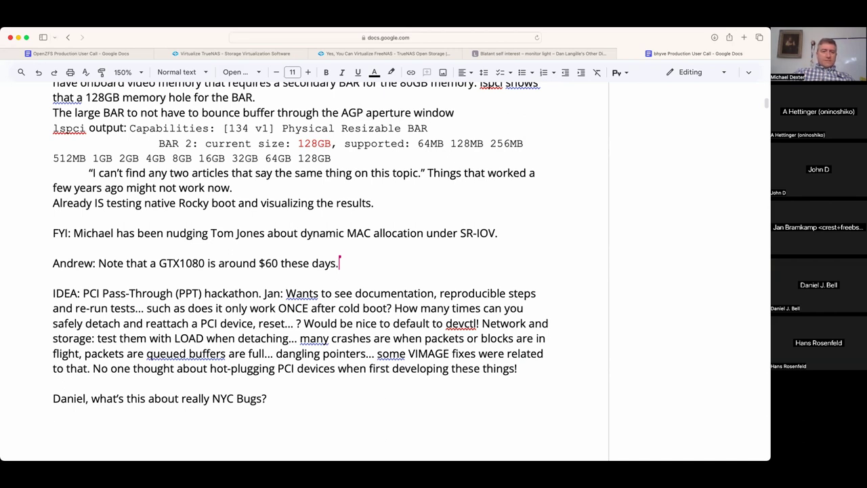
pyautogui.click(54, 384)
pyautogui.press('Return')
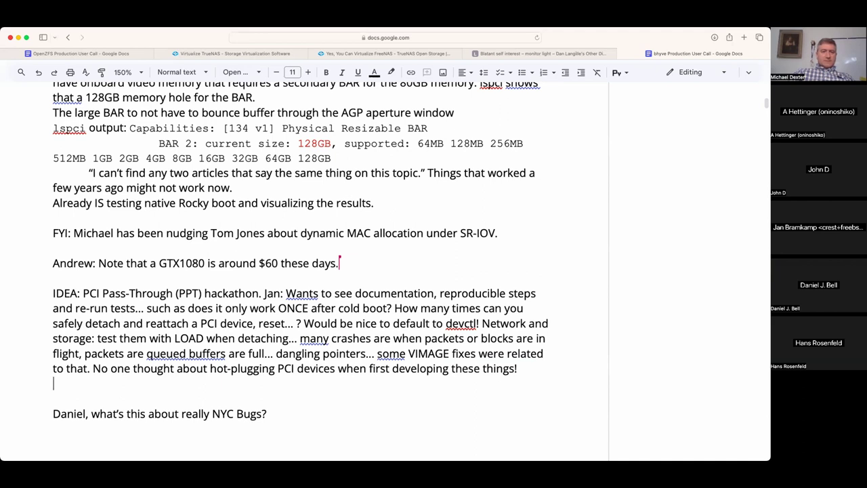
# - Add a participant's note above IDEA reading 'Has used an ML GPU... Just like His'
pyautogui.click(53, 277)
pyautogui.press('Return')
pyautogui.write('Daniel:')
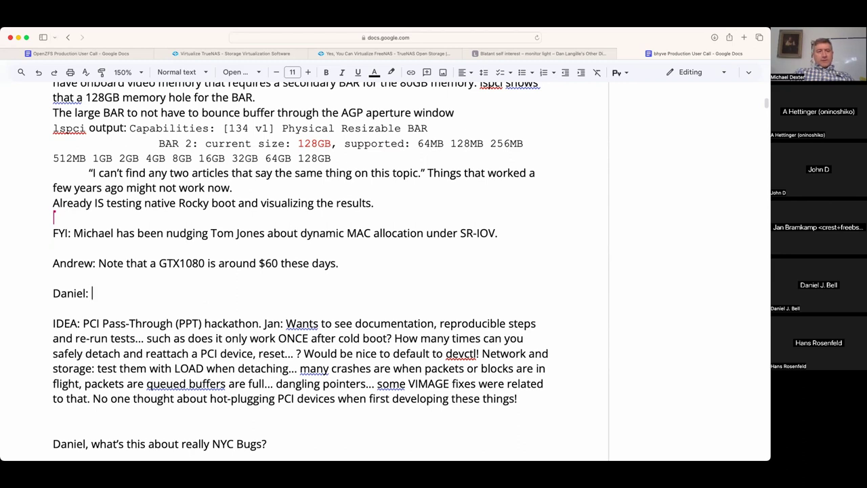
pyautogui.write('Has used a')
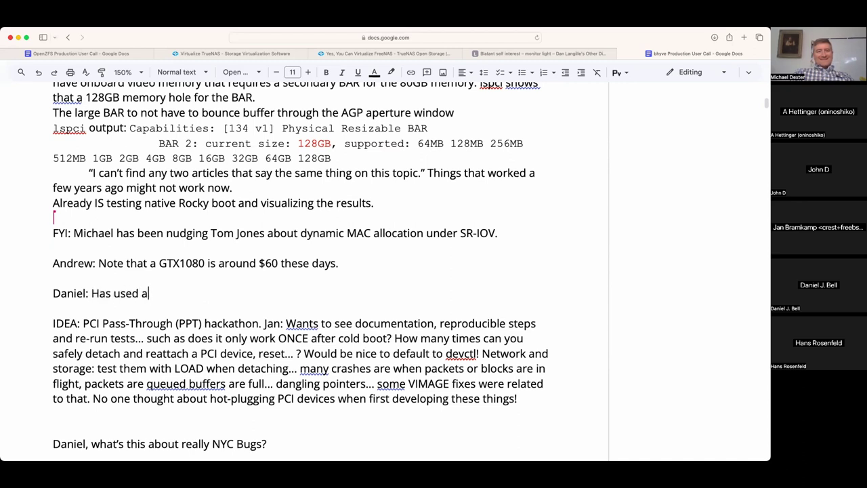
pyautogui.write('n ML gpu')
pyautogui.press('BackSpace')
pyautogui.press('BackSpace')
pyautogui.press('BackSpace')
pyautogui.write('GPU...')
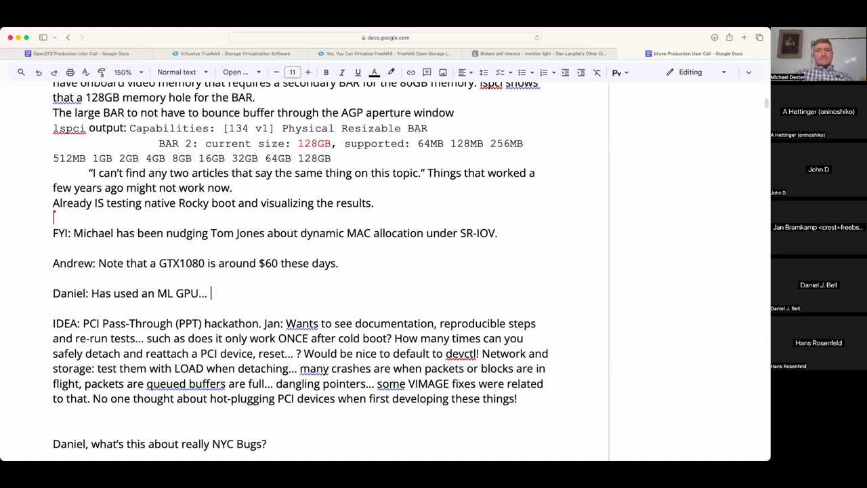
pyautogui.write('Just lik')
pyautogui.write('e His')
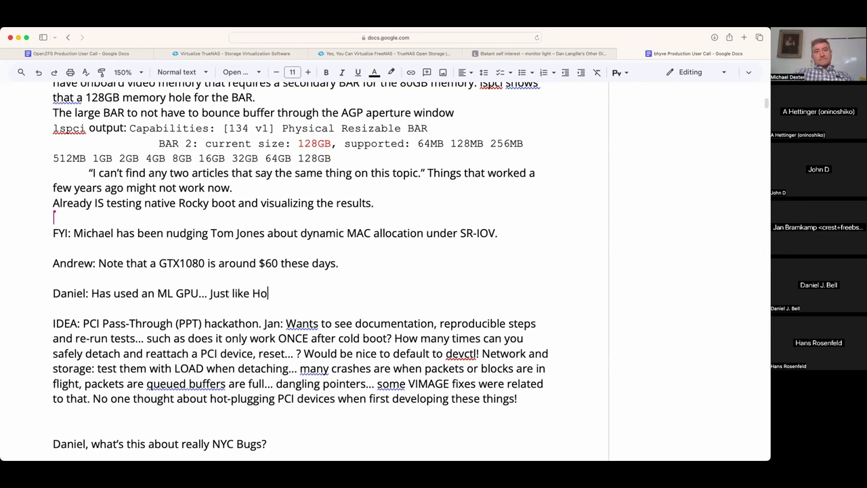